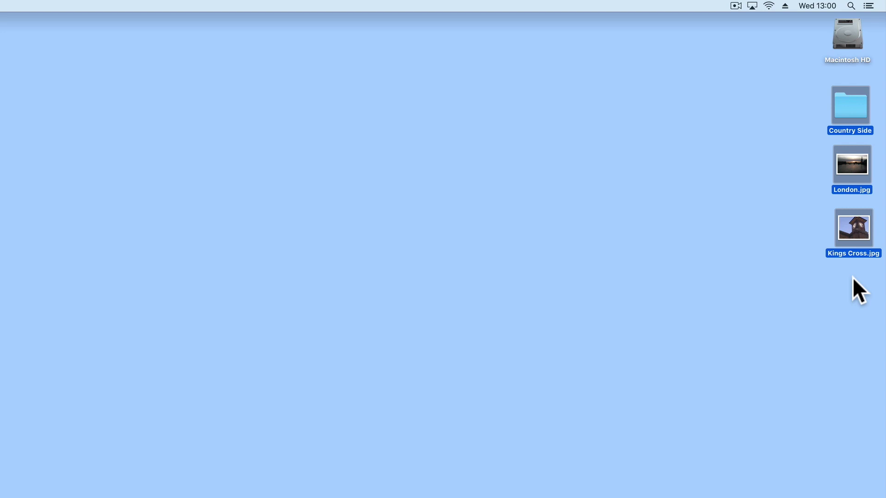
Connect to the DS413 server from Macintosh HD as a registered user, entering the account's user name and password.
left_click(851, 276)
double_click(845, 36)
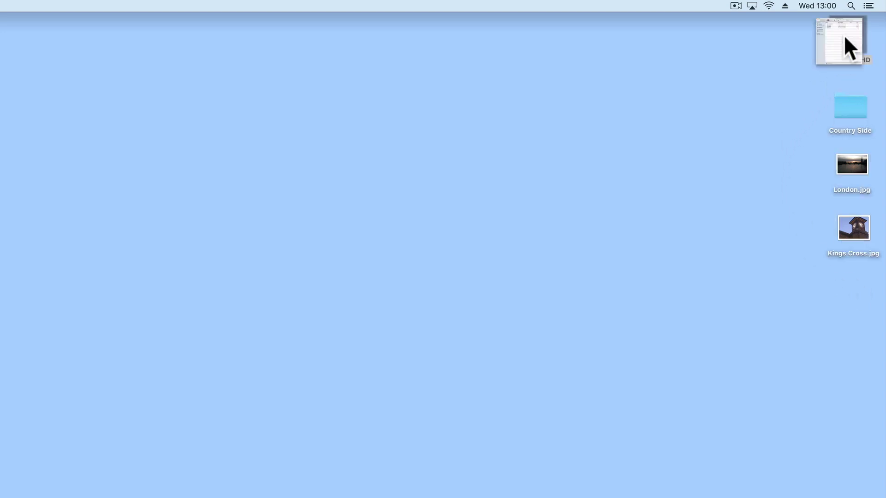
left_click(434, 192)
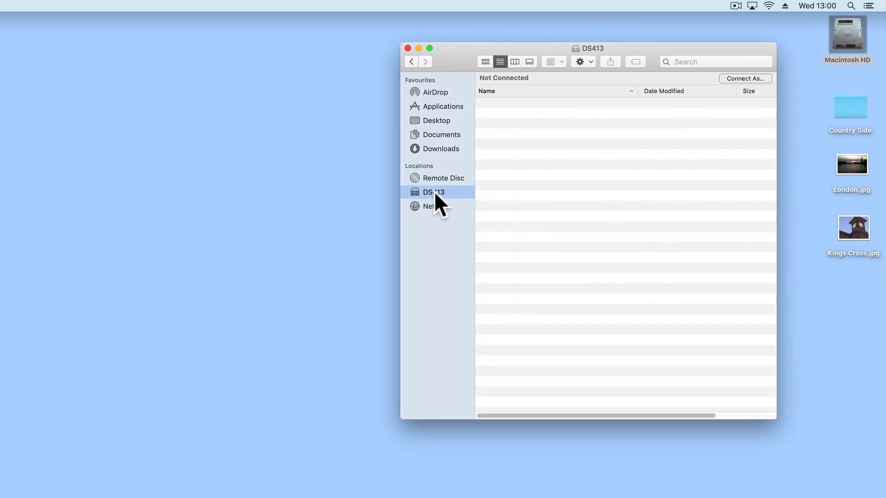
left_click(743, 79)
double_click(169, 239)
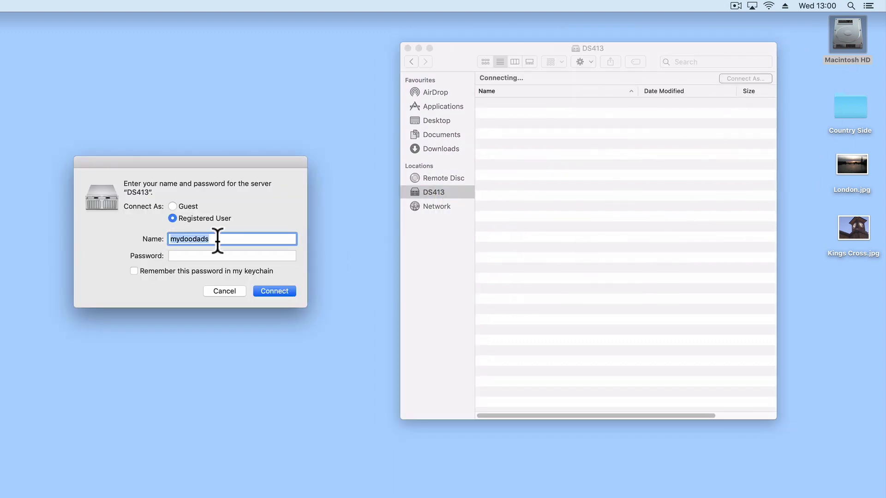
key("BackSpace")
type("mr meeseeks")
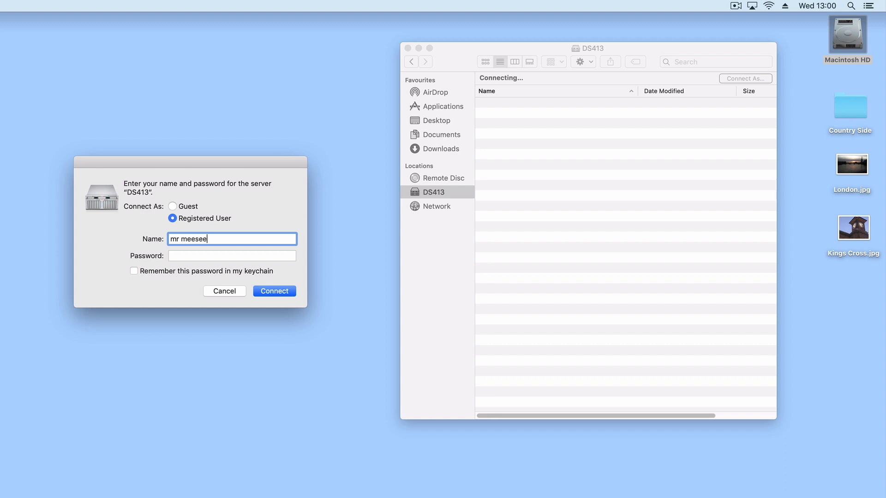
key("Tab")
type("••••••••")
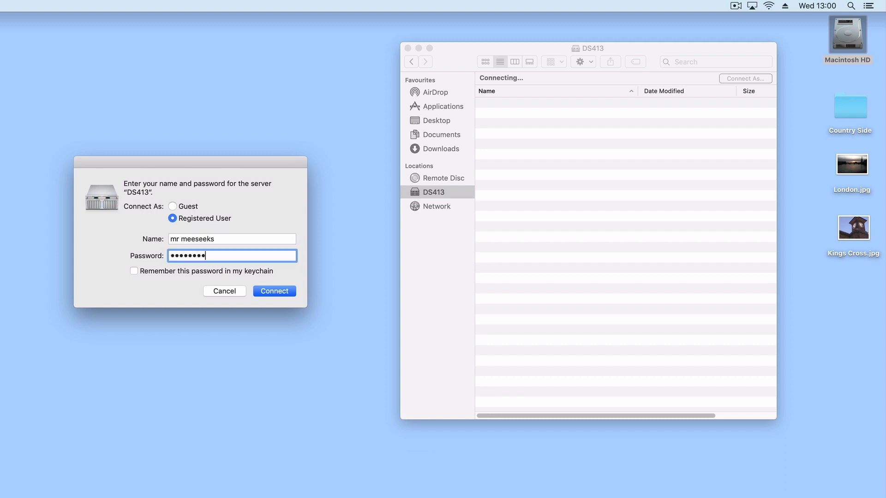
key("Return")
Copy the Country Side folder and London.jpg from the desktop into the DS413 photo shared folder.
left_click(494, 156)
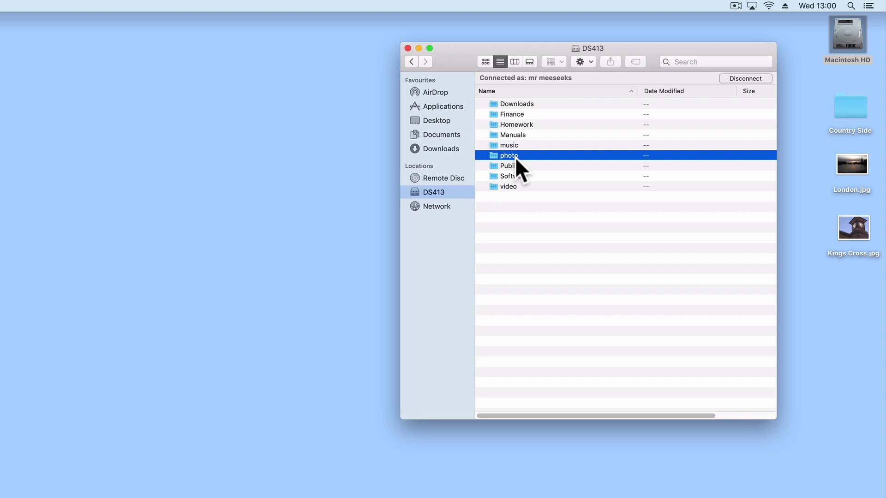
double_click(516, 158)
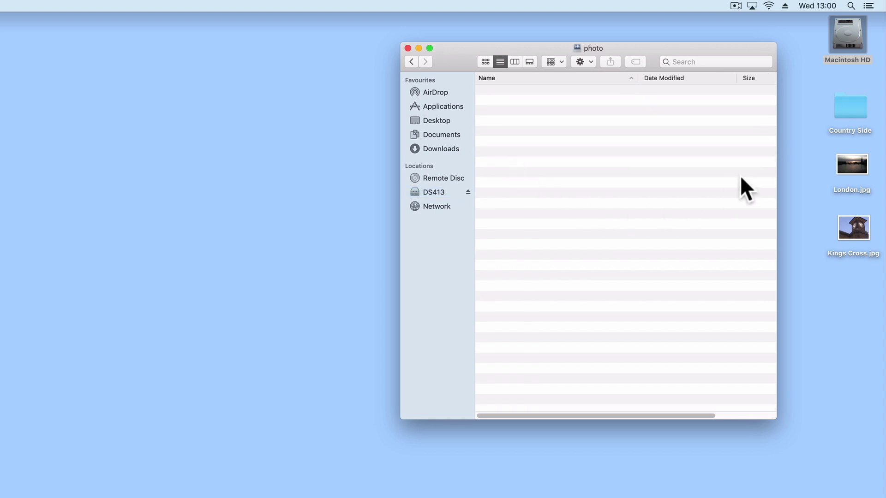
left_click_drag(808, 86, 572, 196)
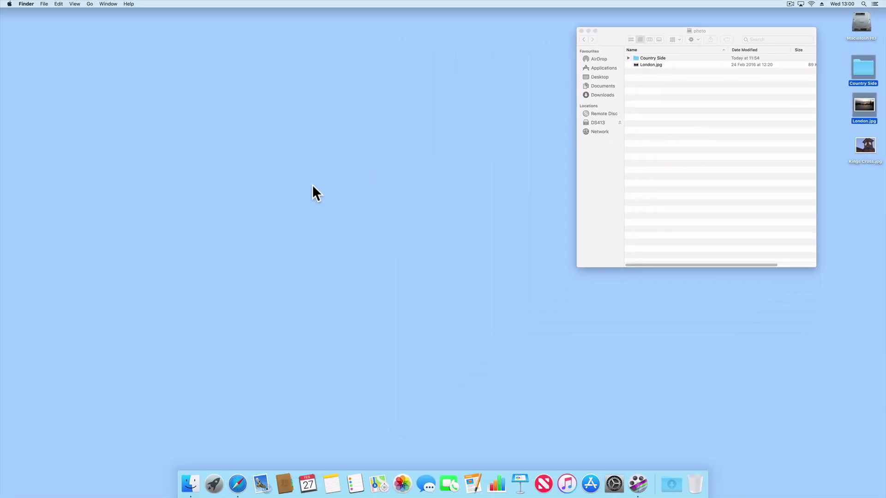
Switch to Safari and open Photo Station at 192.168.1.2/photo/.
left_click(238, 484)
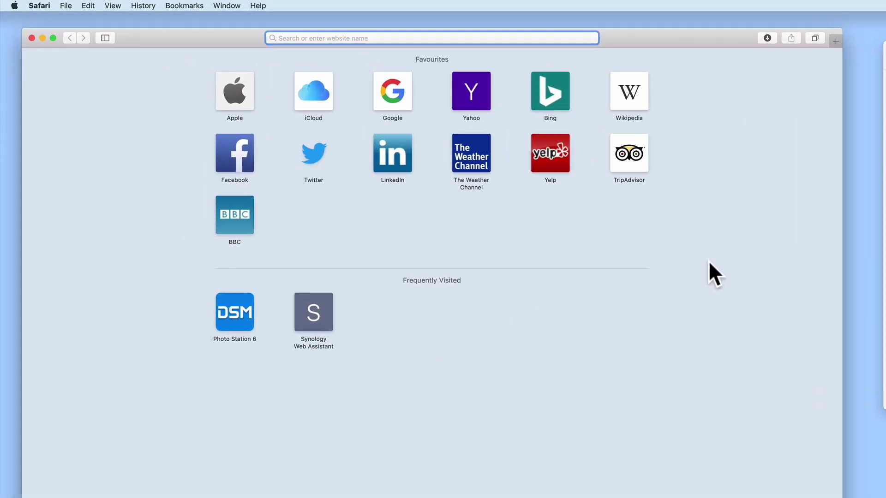
type("192")
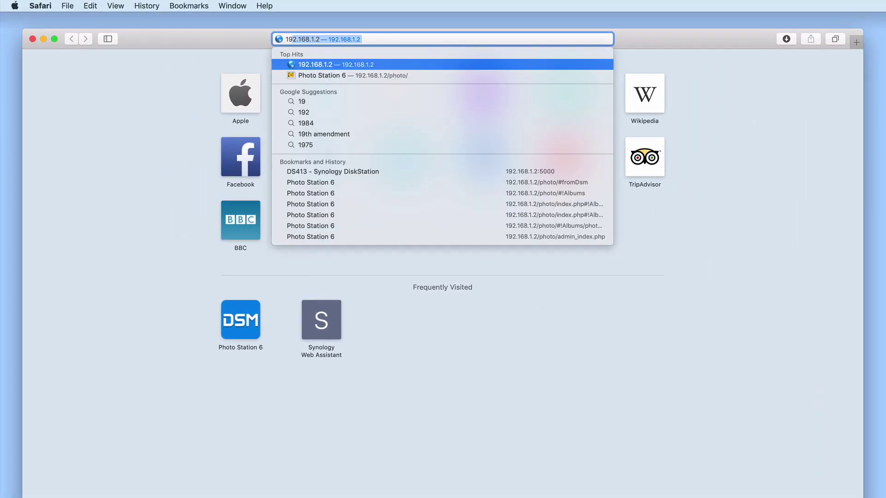
type(".168.1.2/")
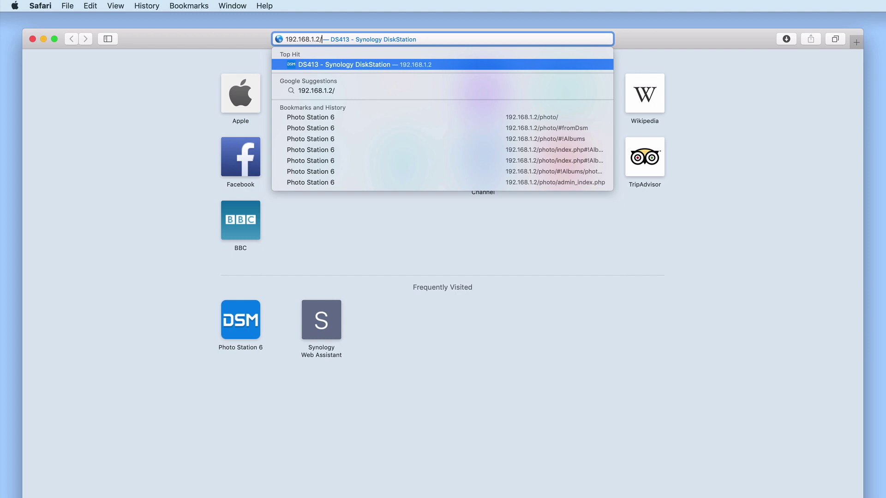
type("ph")
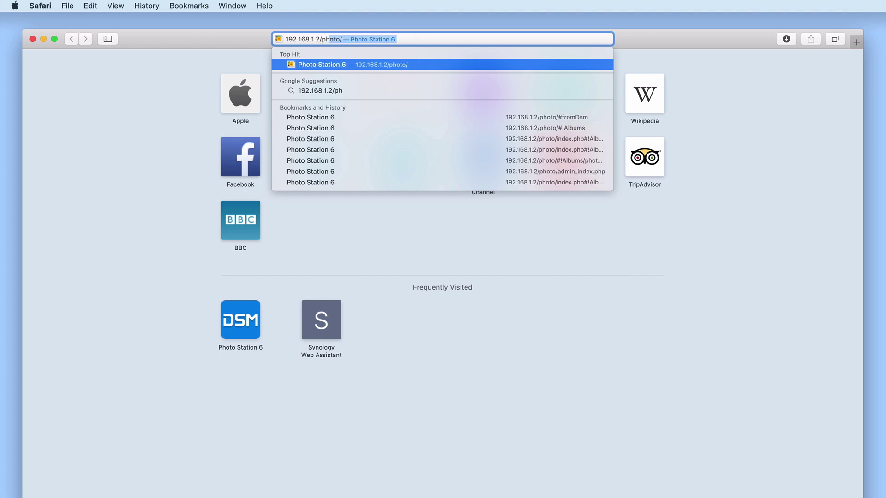
type("oto/")
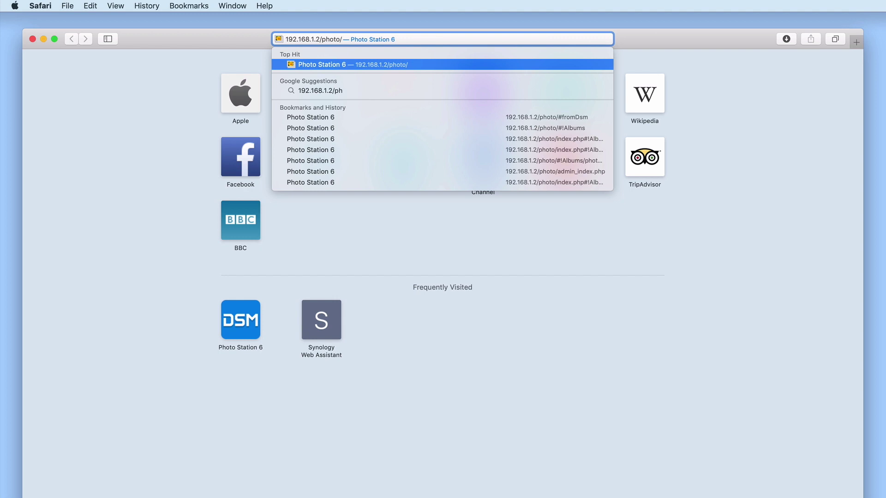
key("Return")
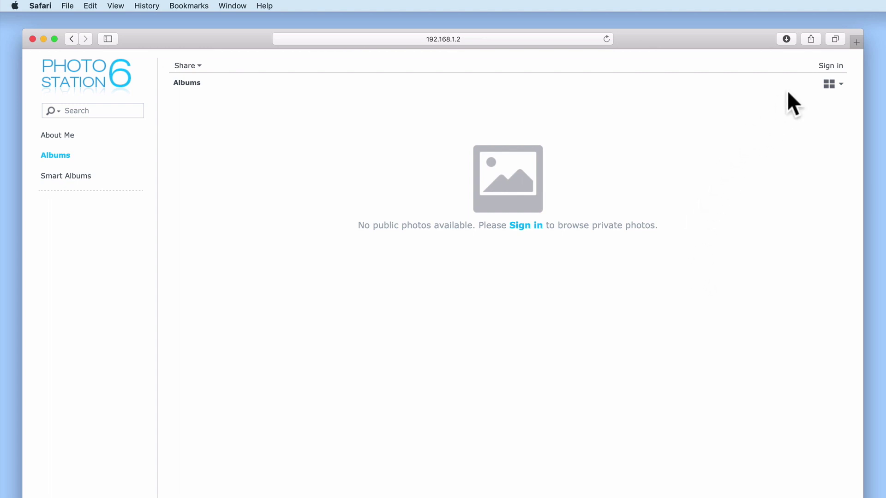
Sign in to Photo Station with the account's user name and password.
left_click(830, 66)
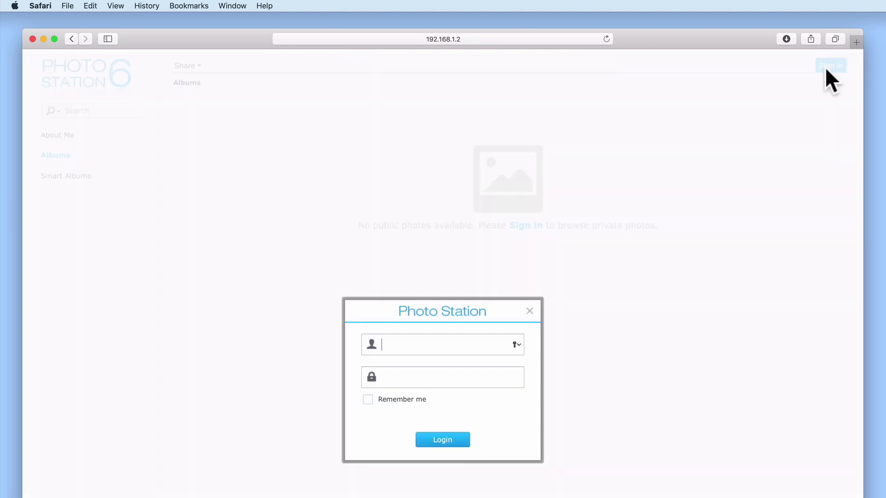
type("mr meeseeks")
key("Tab")
type("••••••••")
left_click(451, 442)
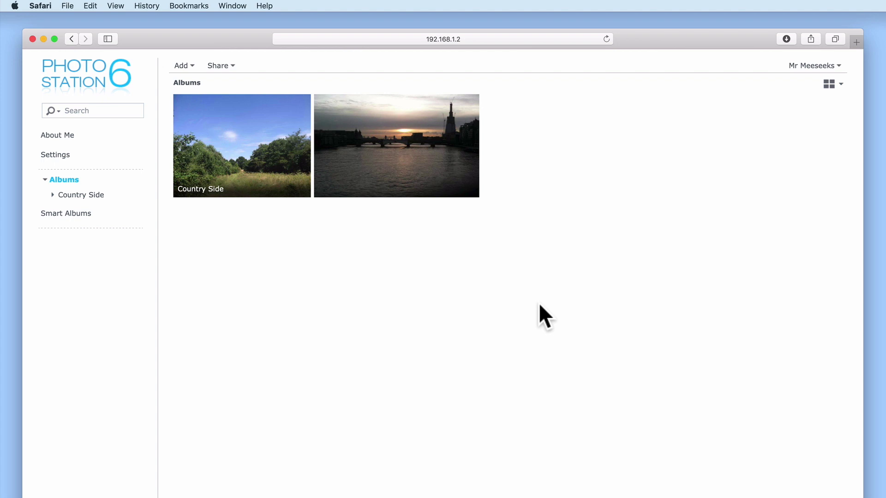
left_click(839, 69)
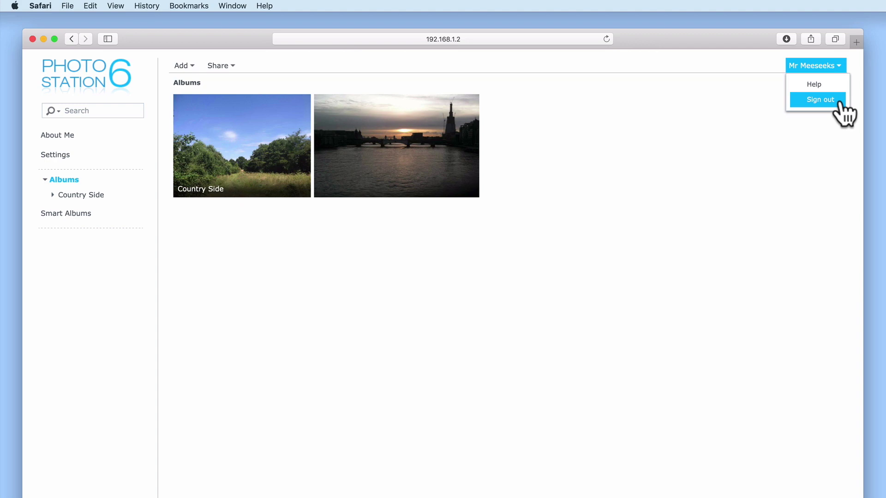
left_click(733, 181)
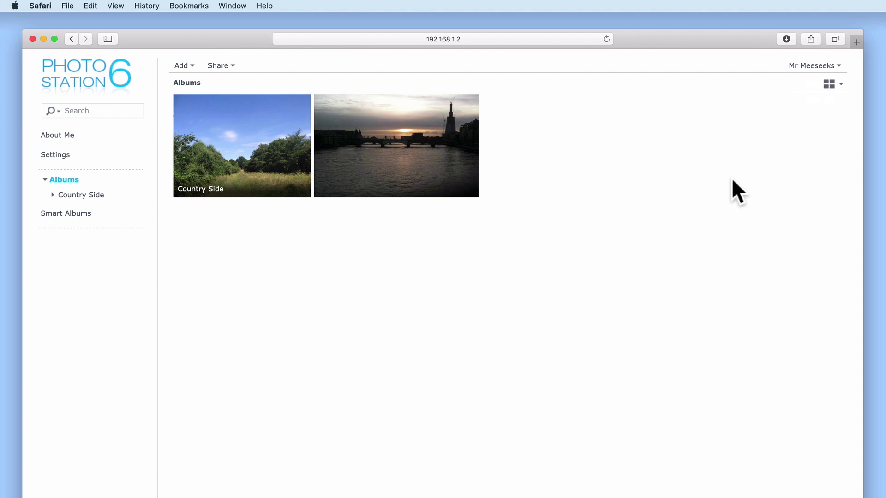
mouse_move(191, 194)
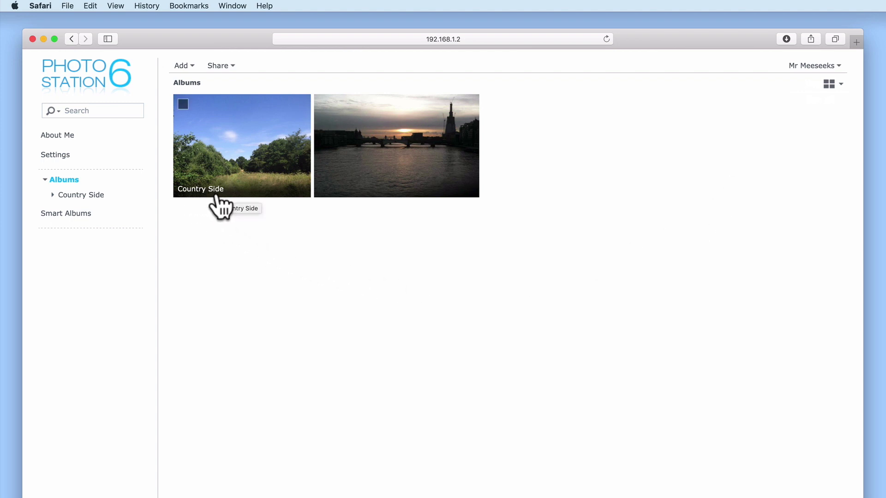
mouse_move(375, 197)
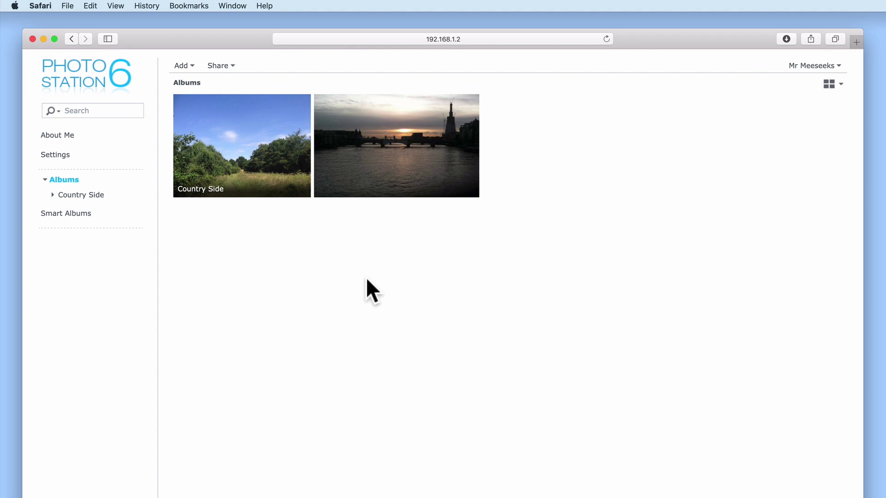
Start a file upload in Photo Station with Albums as the destination.
left_click(196, 70)
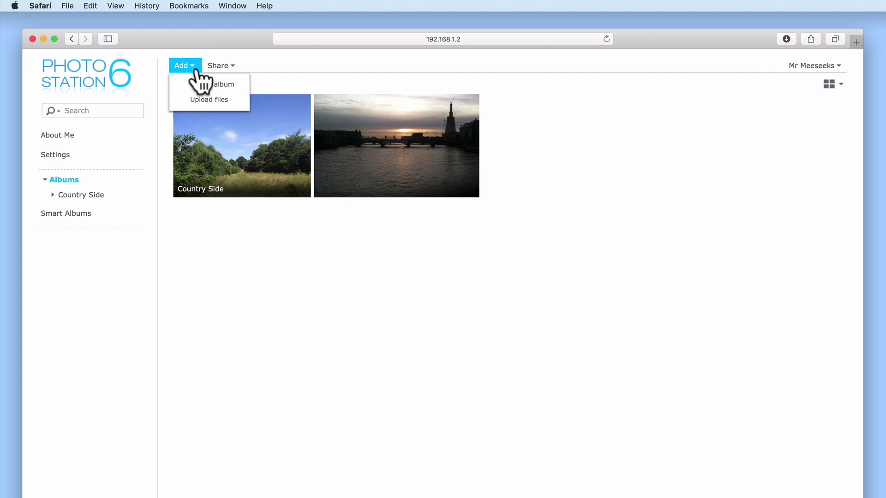
left_click(236, 101)
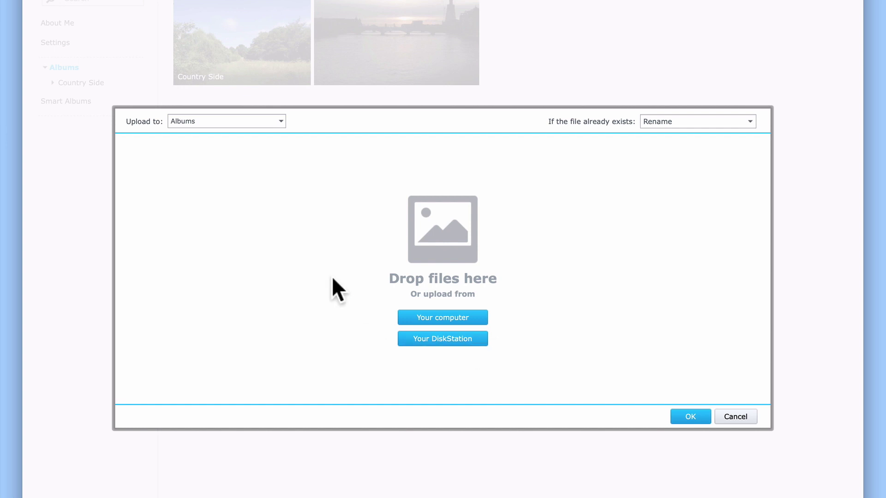
left_click(281, 123)
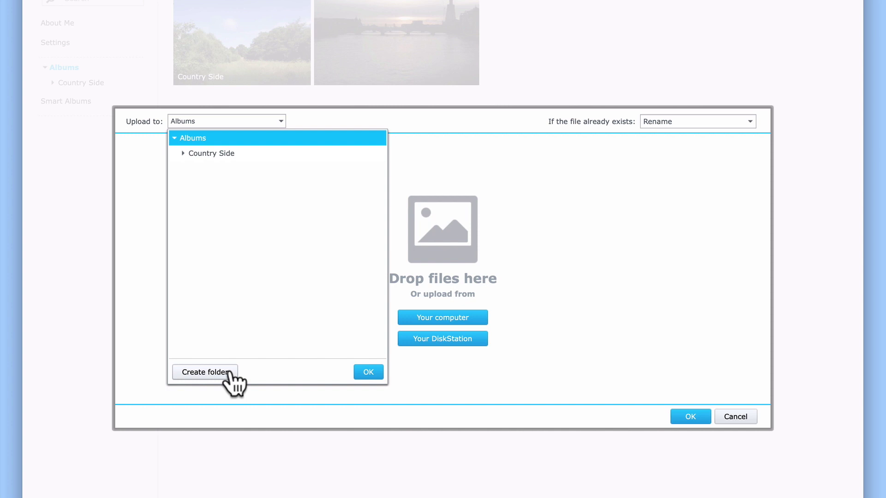
left_click(364, 373)
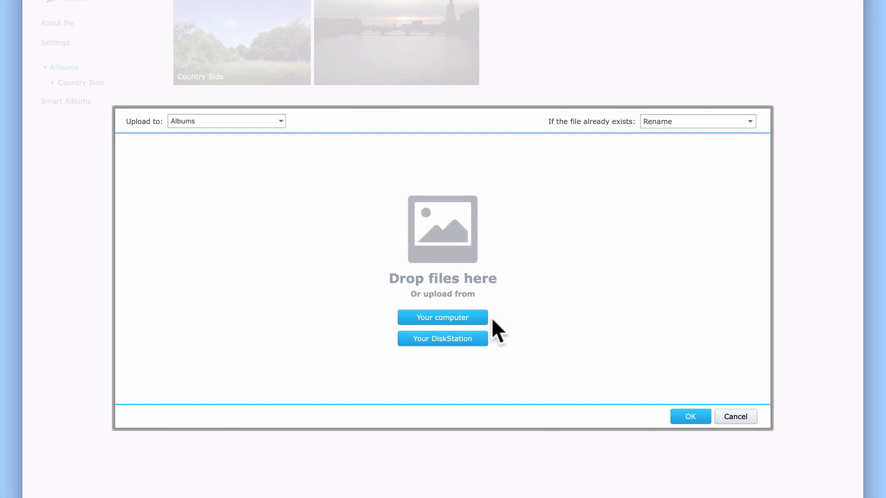
Add Kings Cross.jpg from the computer's Desktop folder to the upload.
left_click(447, 323)
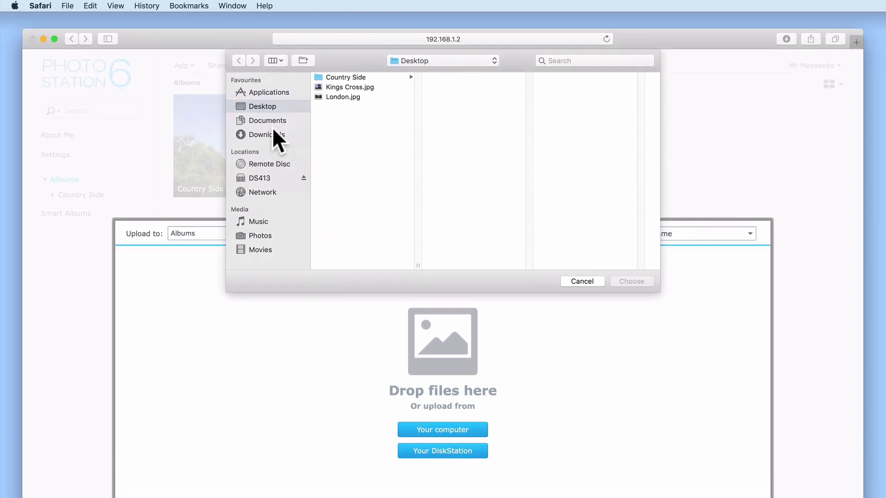
left_click(346, 87)
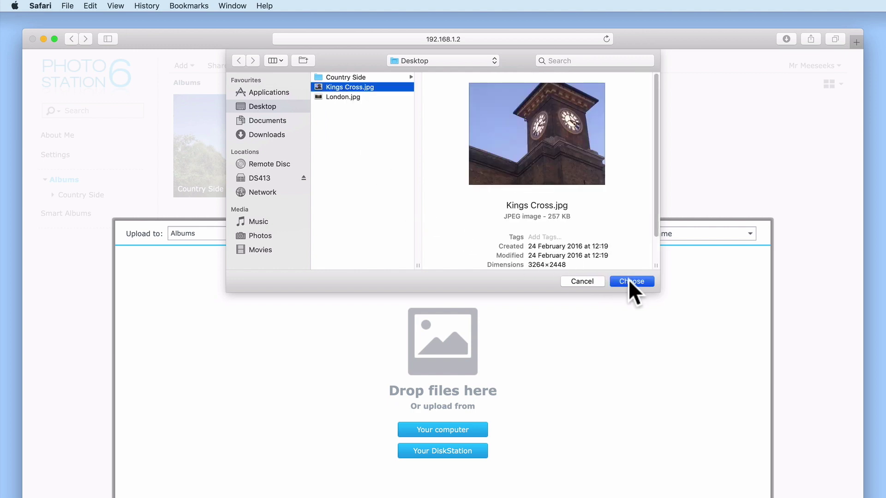
left_click(631, 282)
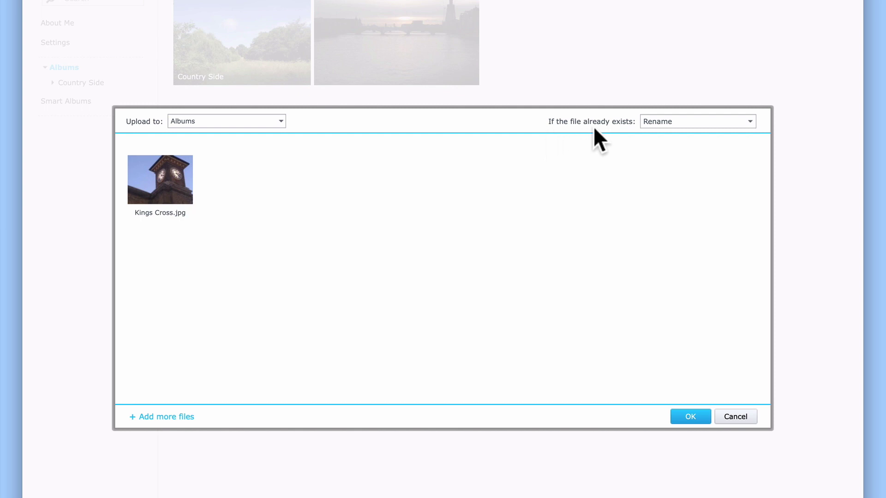
Choose Rename for files that already exist, upload Kings Cross.jpg and dismiss the completion notice.
left_click(741, 125)
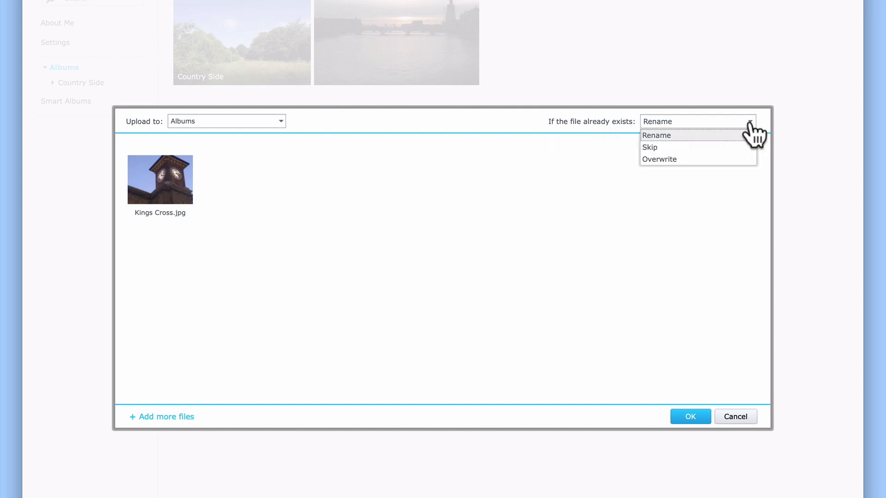
left_click(713, 136)
left_click(695, 415)
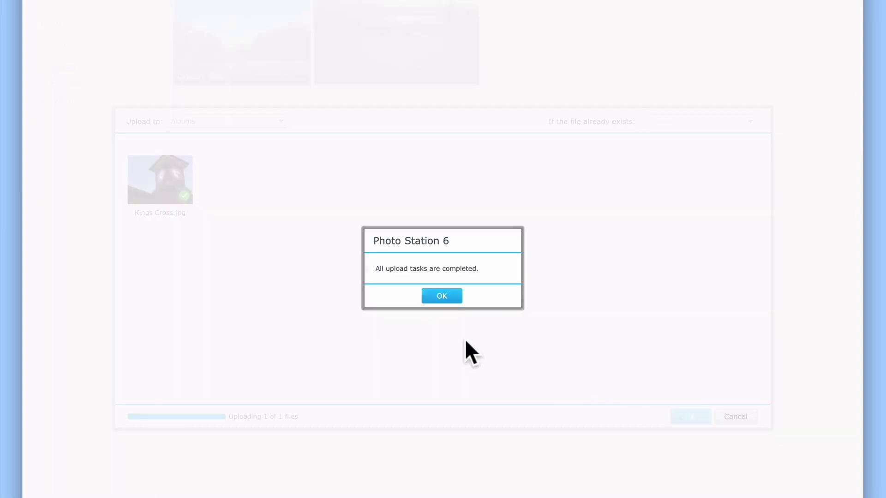
left_click(436, 296)
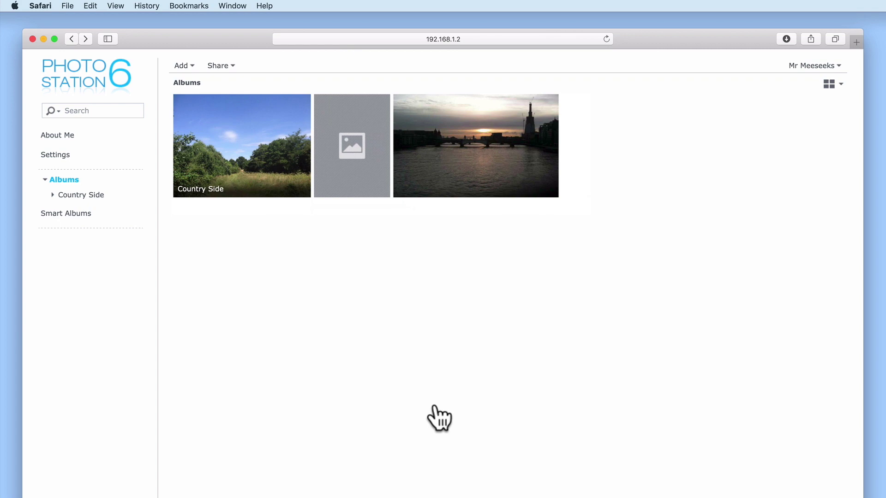
Open the London photo at full size, examine its tags and image information, and hide the details again.
mouse_move(331, 189)
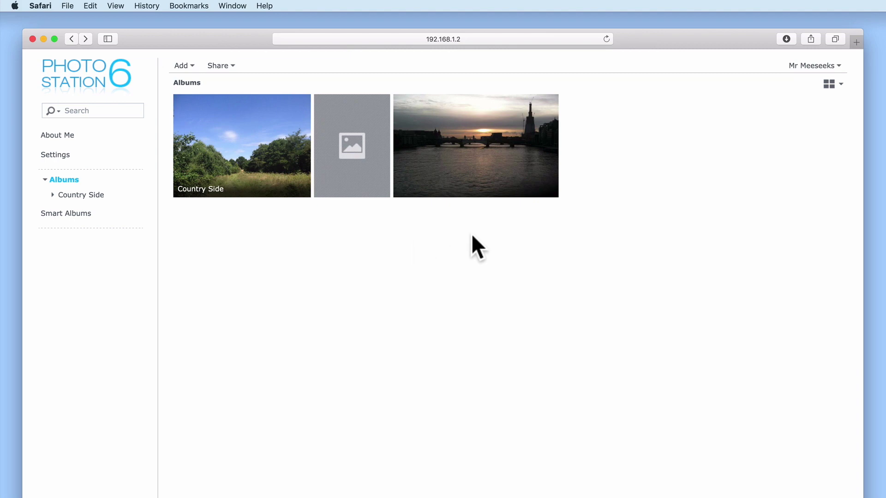
left_click(488, 181)
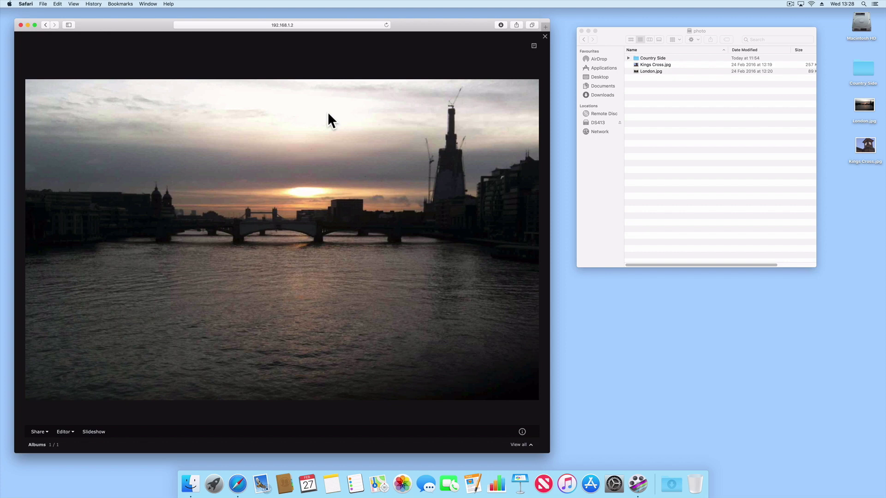
left_click(533, 48)
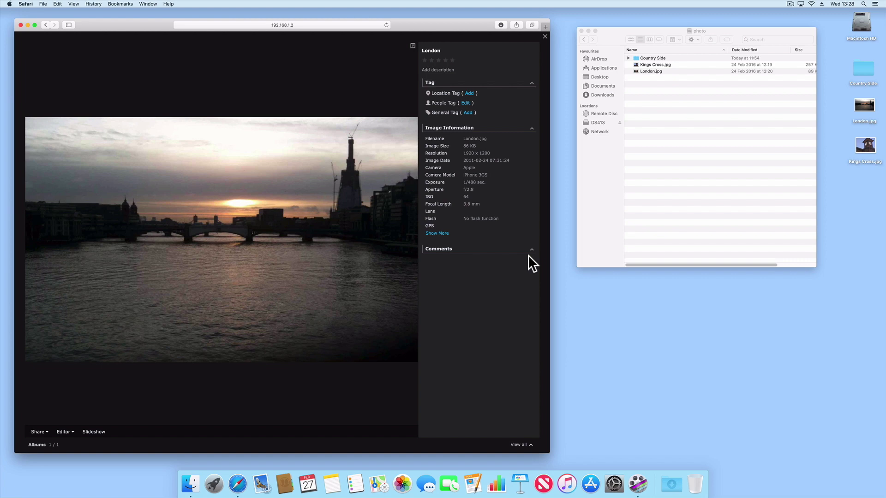
left_click(414, 48)
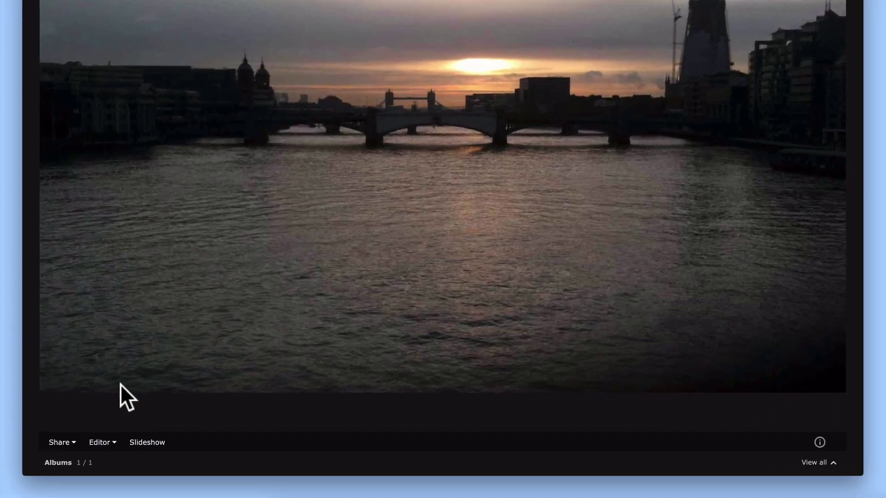
Examine the sharing and external editor options available for the London photo.
left_click(78, 445)
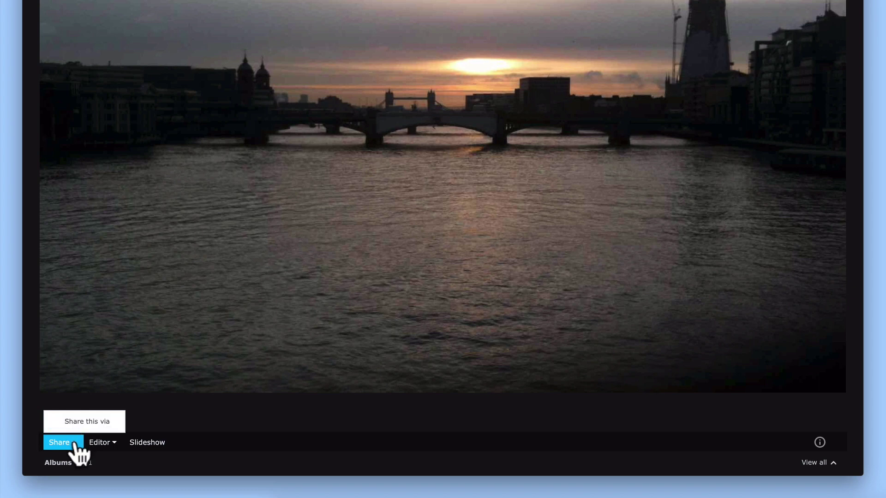
left_click(100, 441)
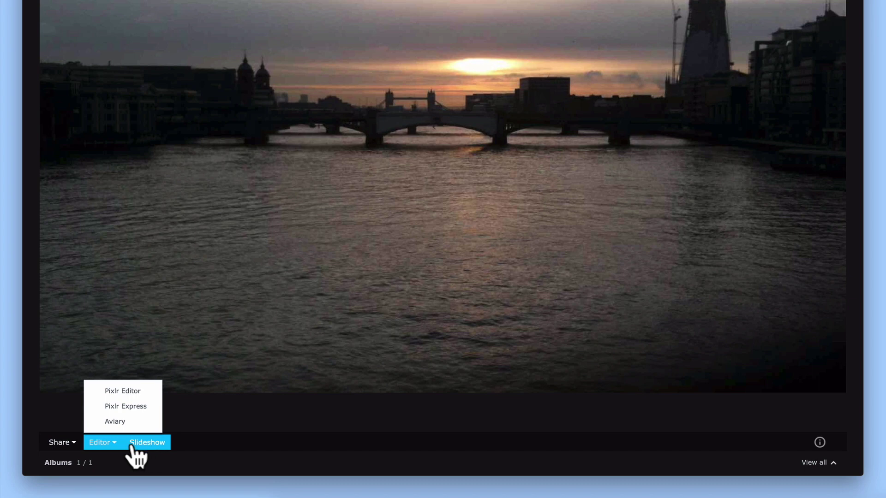
left_click(109, 444)
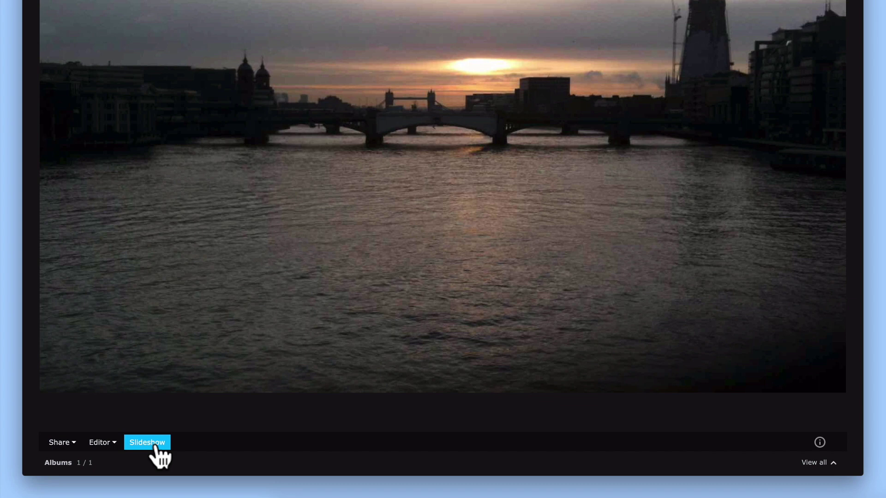
Show and hide the London photo's title and date, and close the photo to return to the Albums overview.
left_click(818, 443)
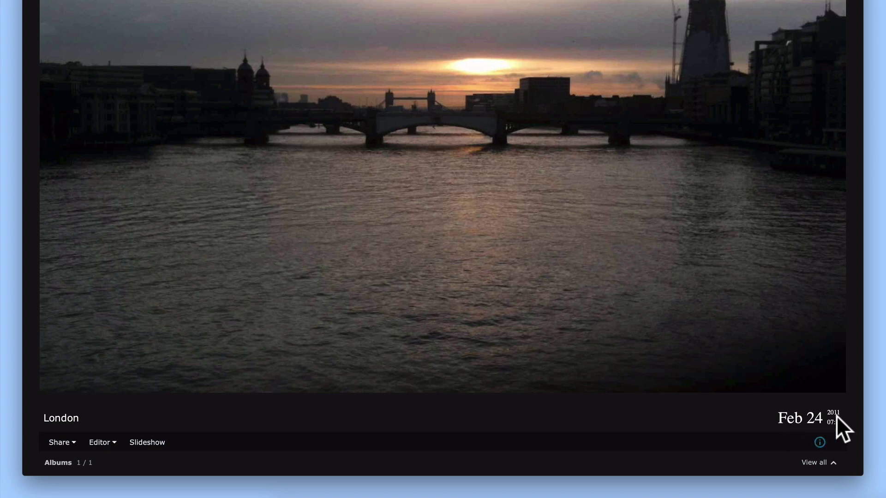
left_click(819, 443)
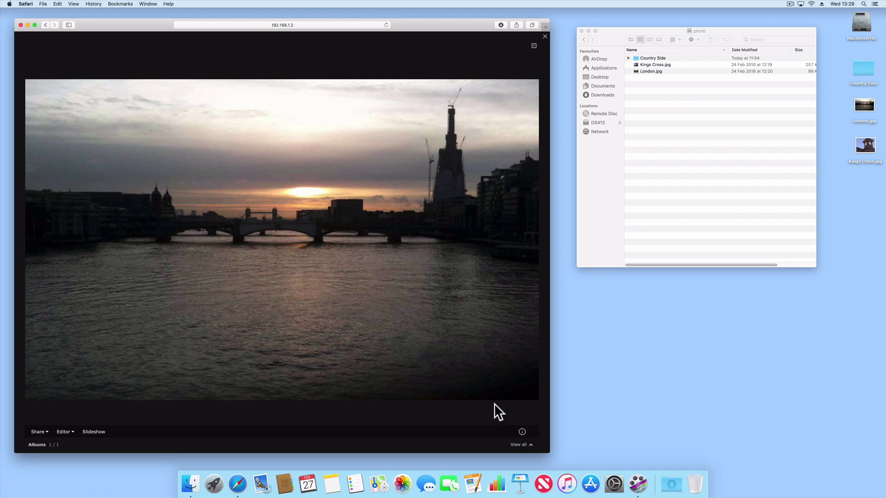
left_click(545, 37)
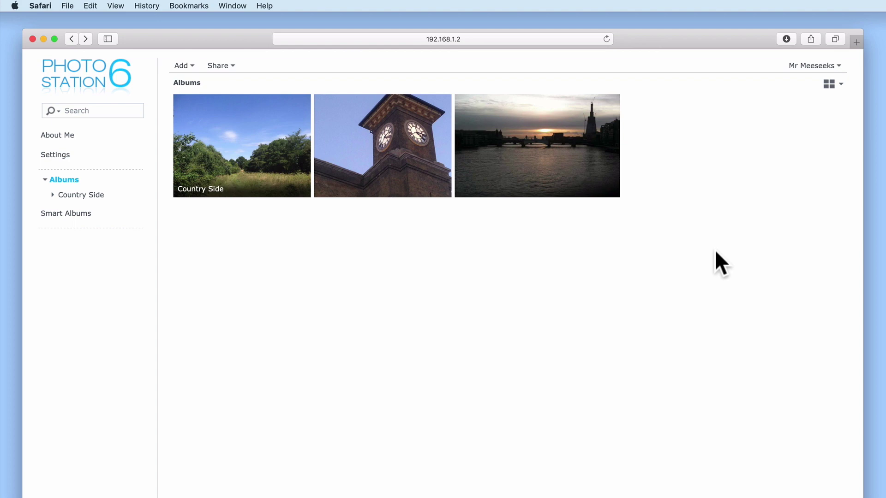
Open the first photo in the Country Side album at full size, and browse to the second photo and back.
mouse_move(364, 192)
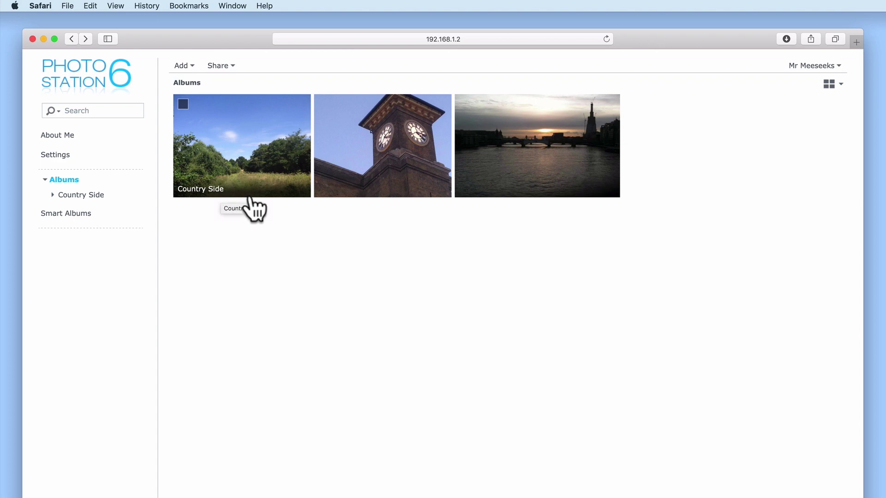
left_click(265, 164)
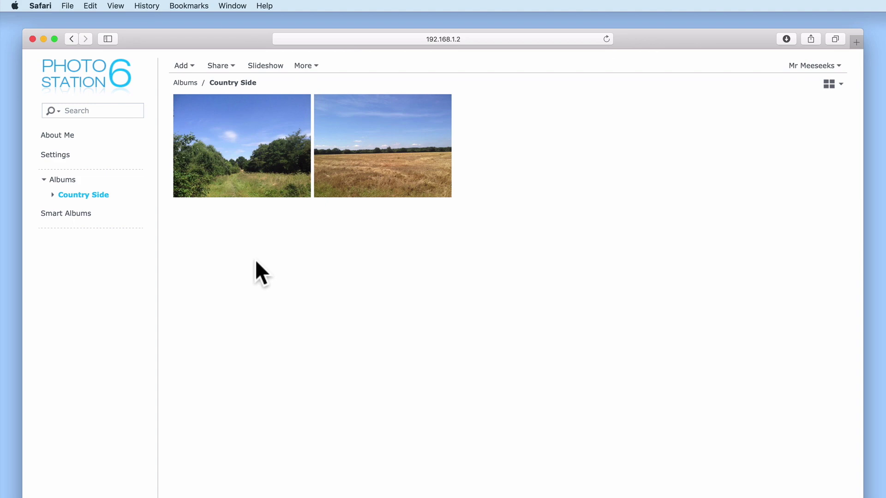
mouse_move(237, 194)
left_click(239, 182)
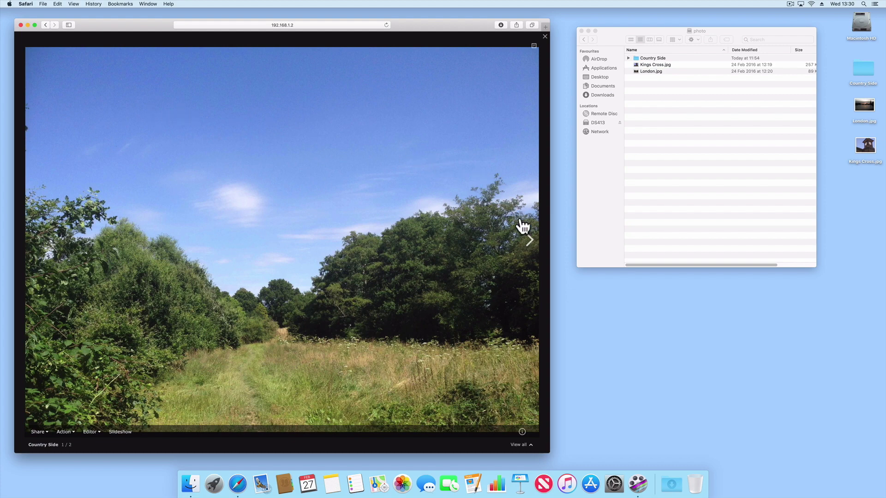
left_click(529, 240)
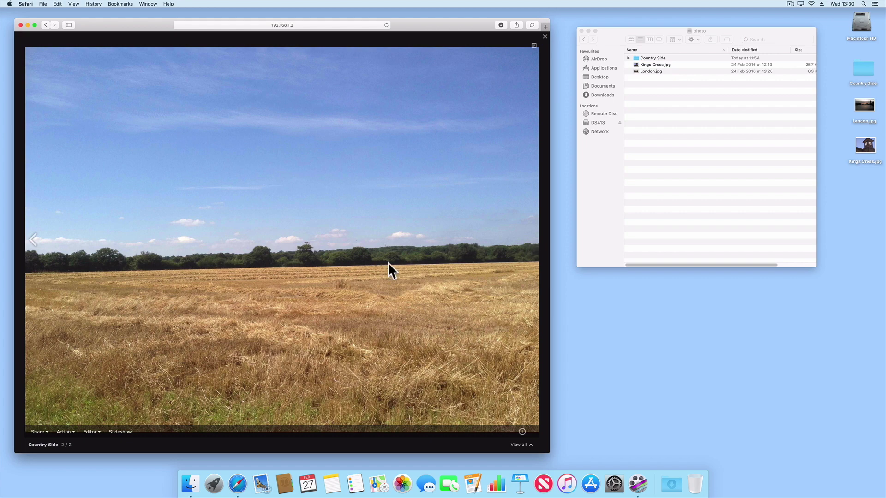
left_click(36, 242)
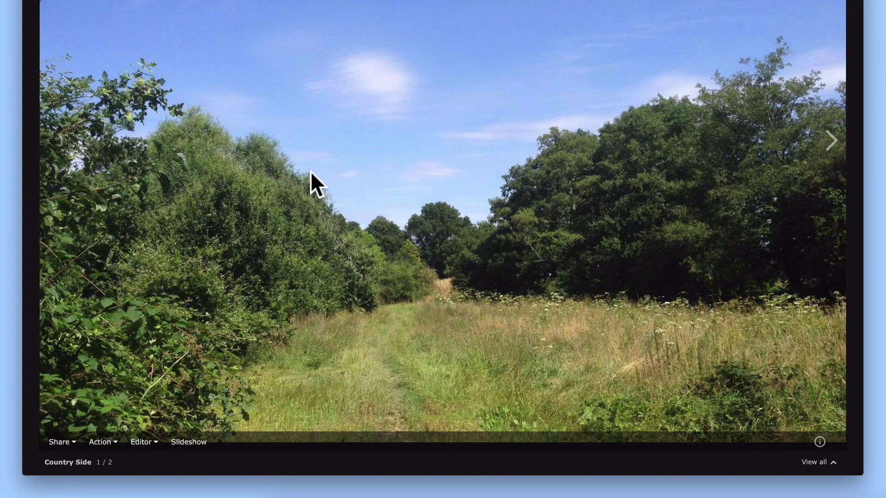
Examine the action and rating options for the first Country Side photo, and start the album's slideshow.
left_click(110, 446)
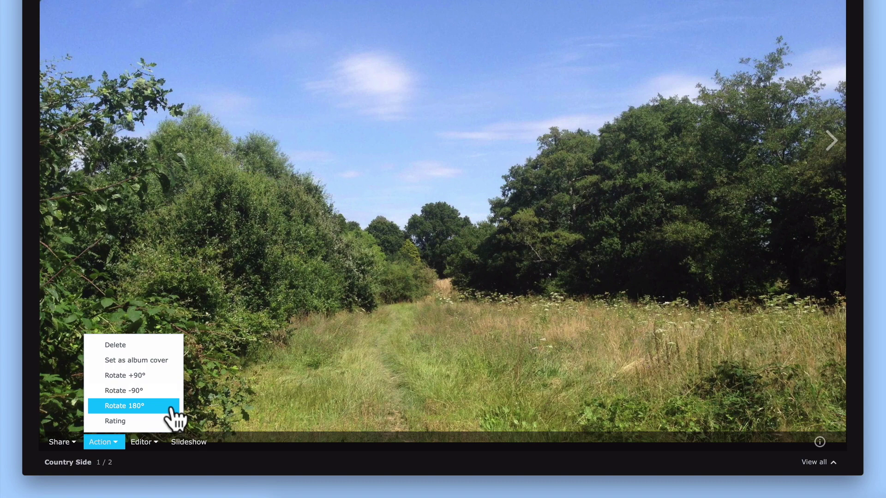
mouse_move(175, 424)
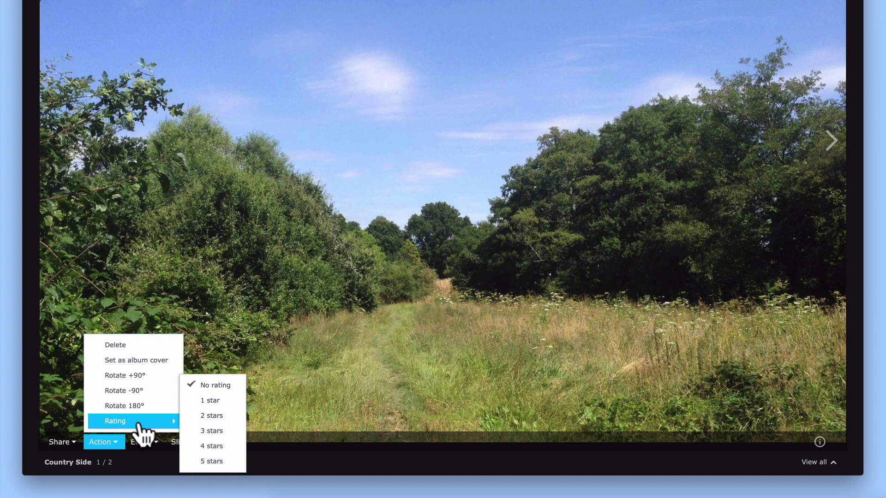
left_click(114, 442)
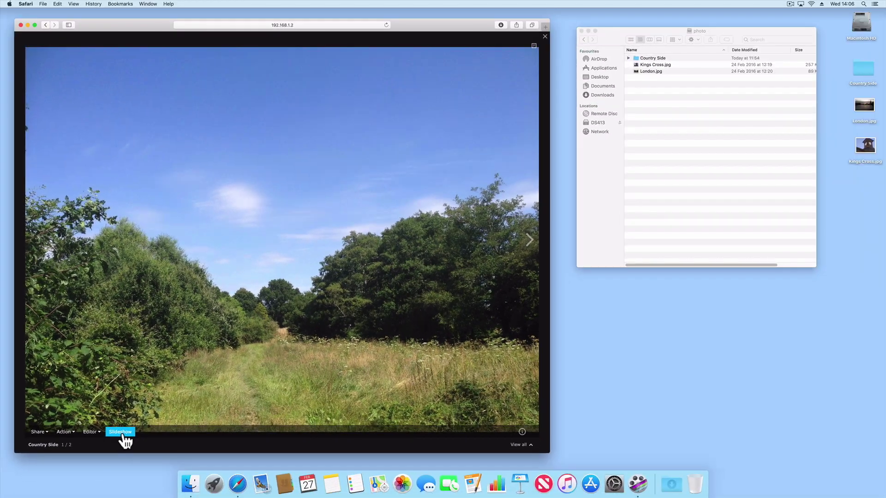
left_click(128, 433)
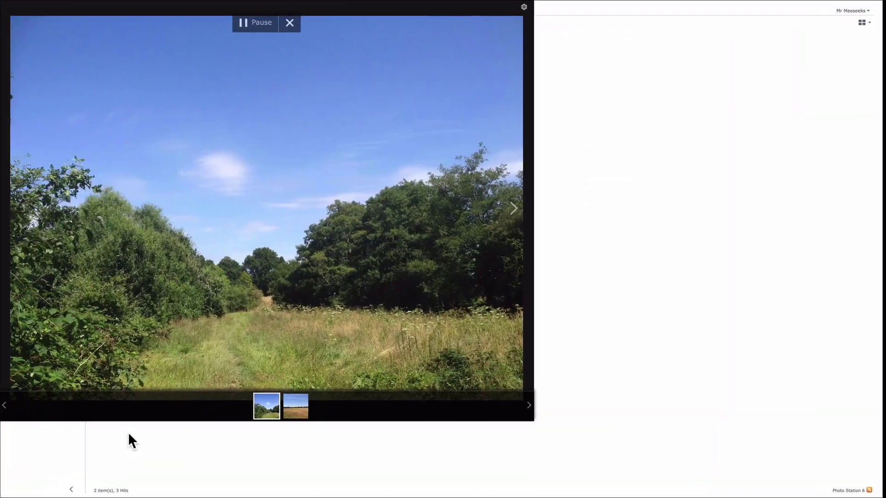